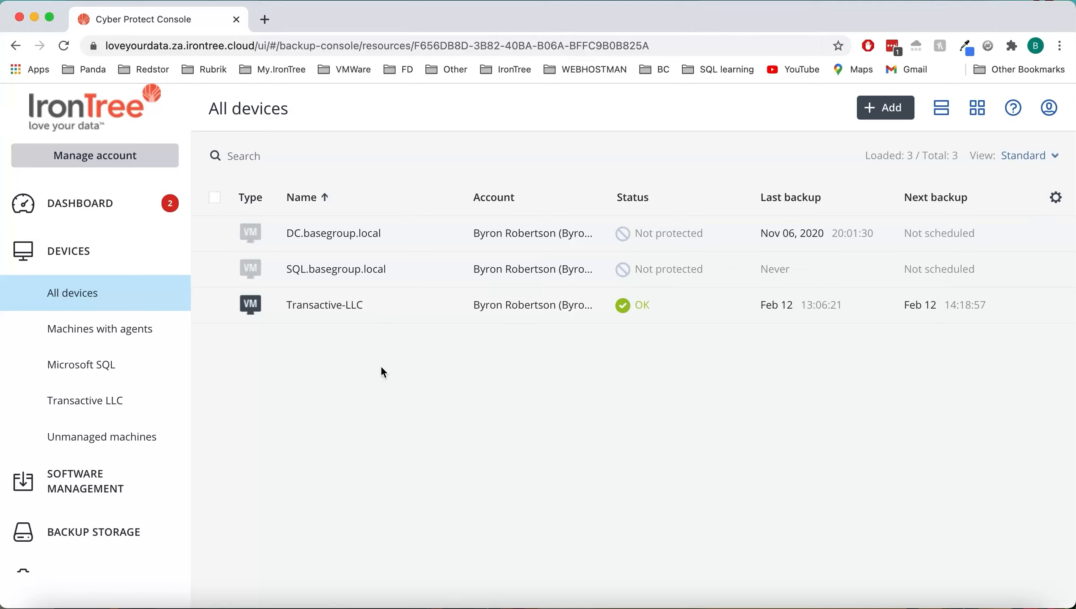
Open today's 13:06 backup of the Transactive-LLC machine for recovering files and folders
click(215, 305)
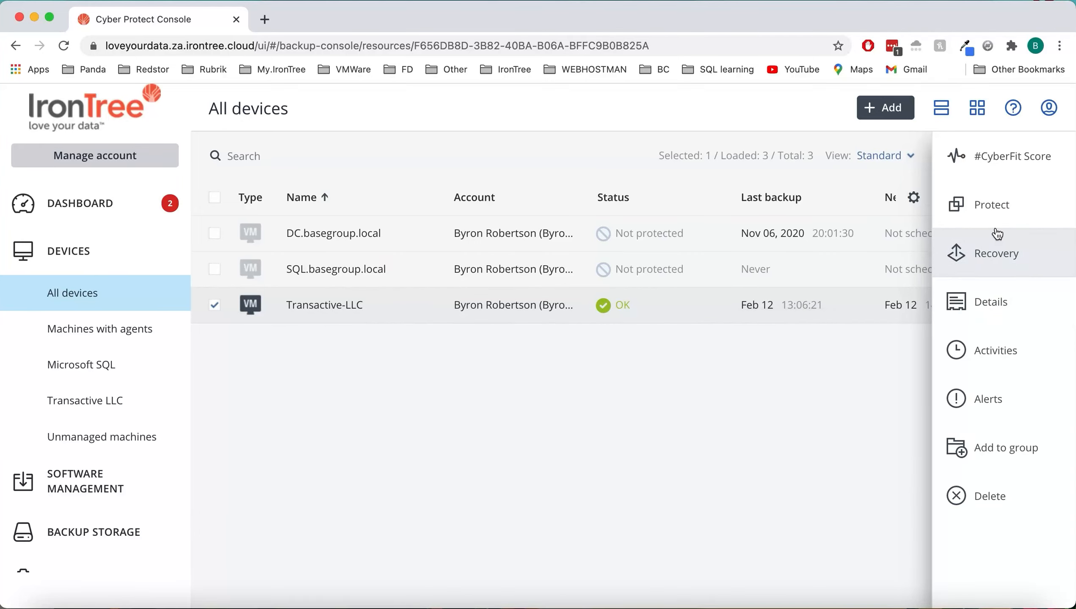
click(987, 259)
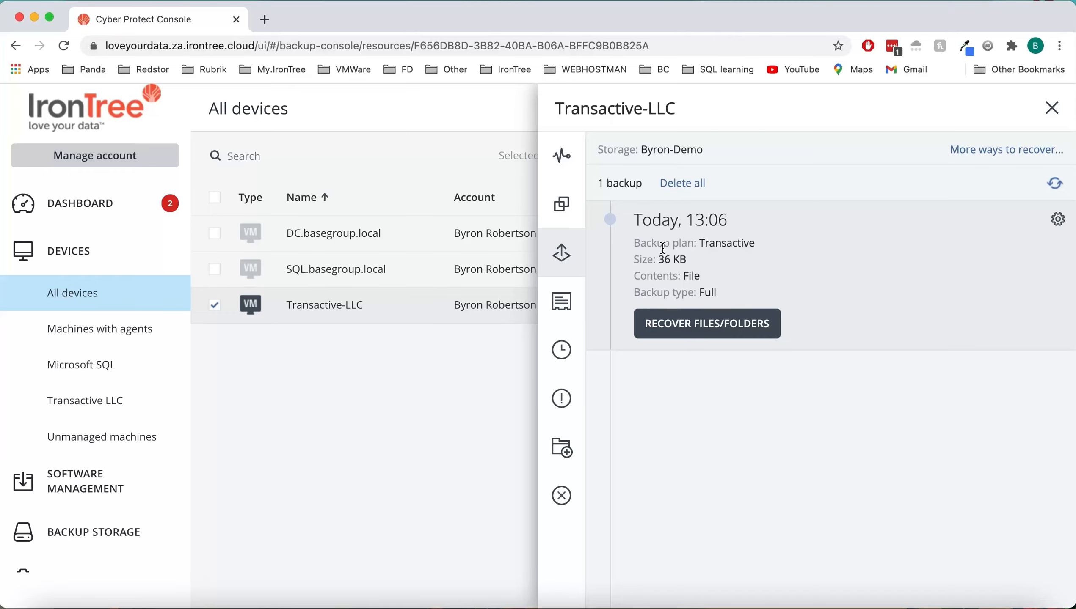
click(669, 332)
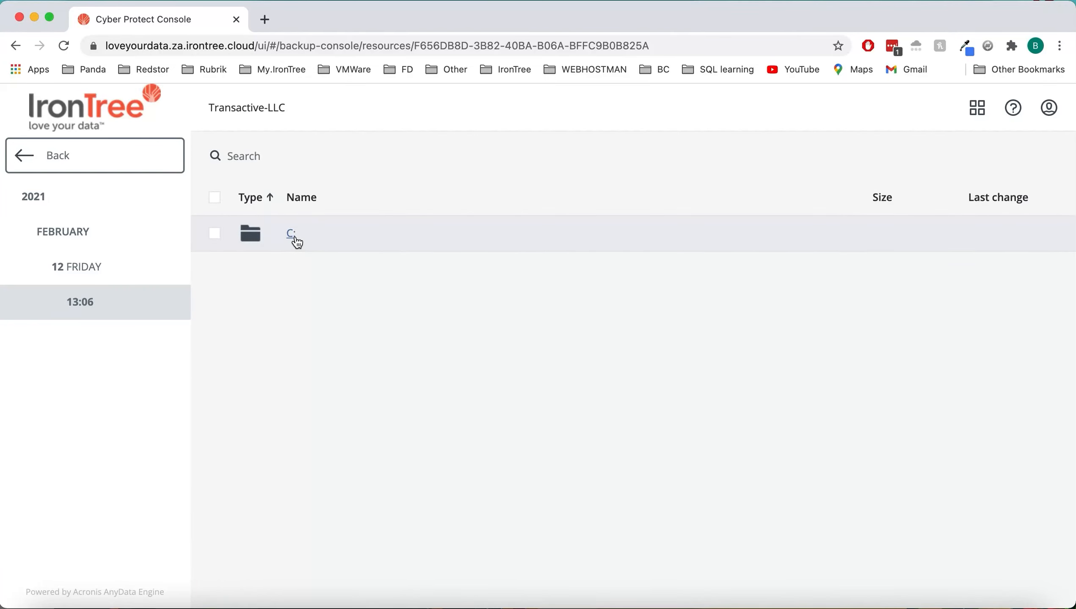
Browse the backup's contents down to C:\Users\Administrator
click(294, 236)
click(308, 237)
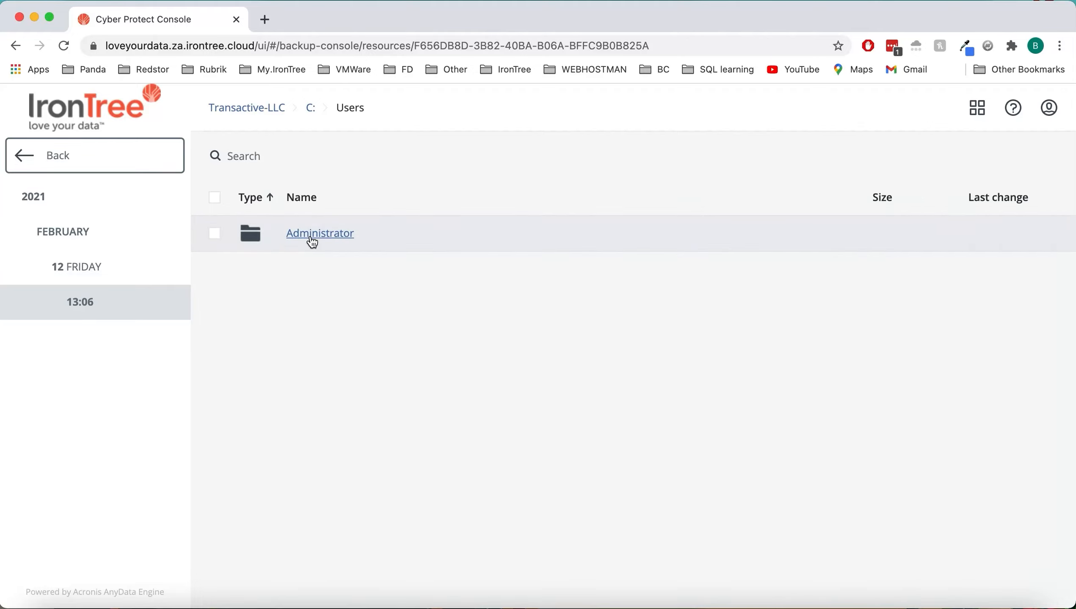
click(310, 237)
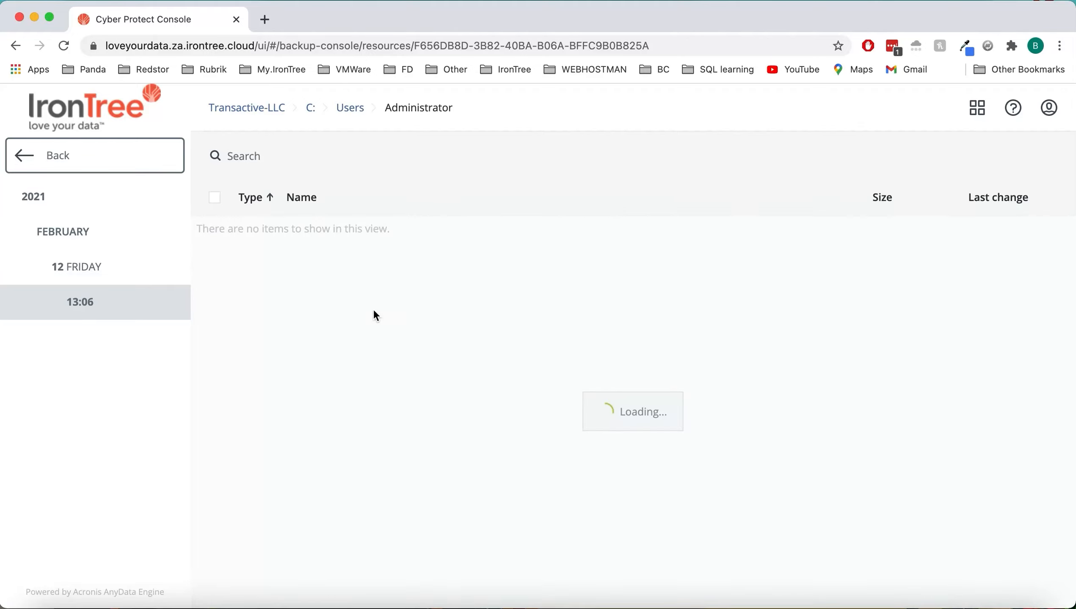
Return to the backup's C: drive level and search it for "consolidated"
click(311, 107)
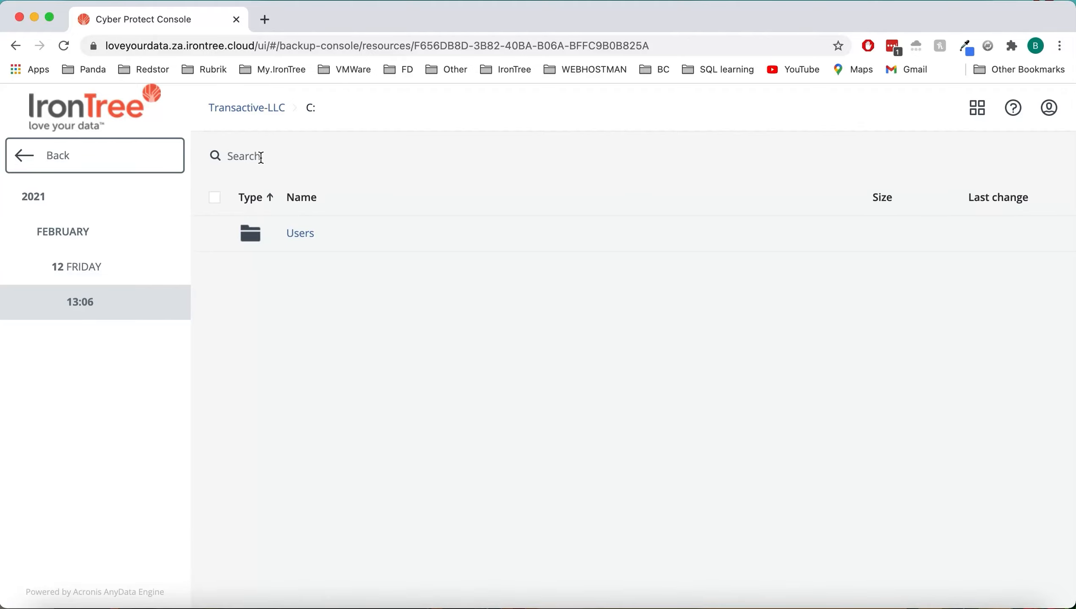
click(286, 158)
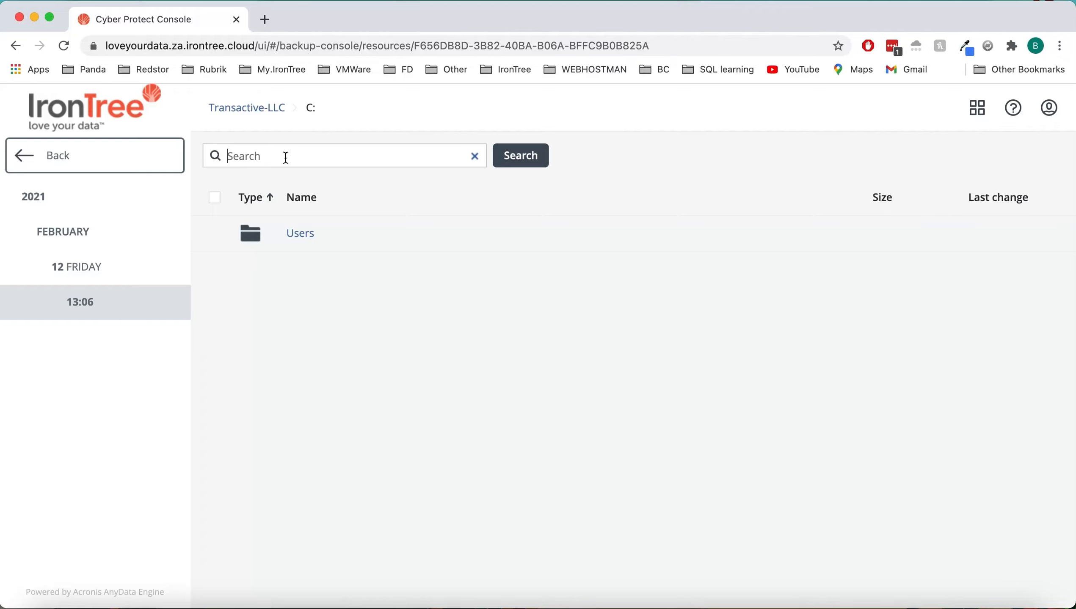
text(consolidated)
click(508, 166)
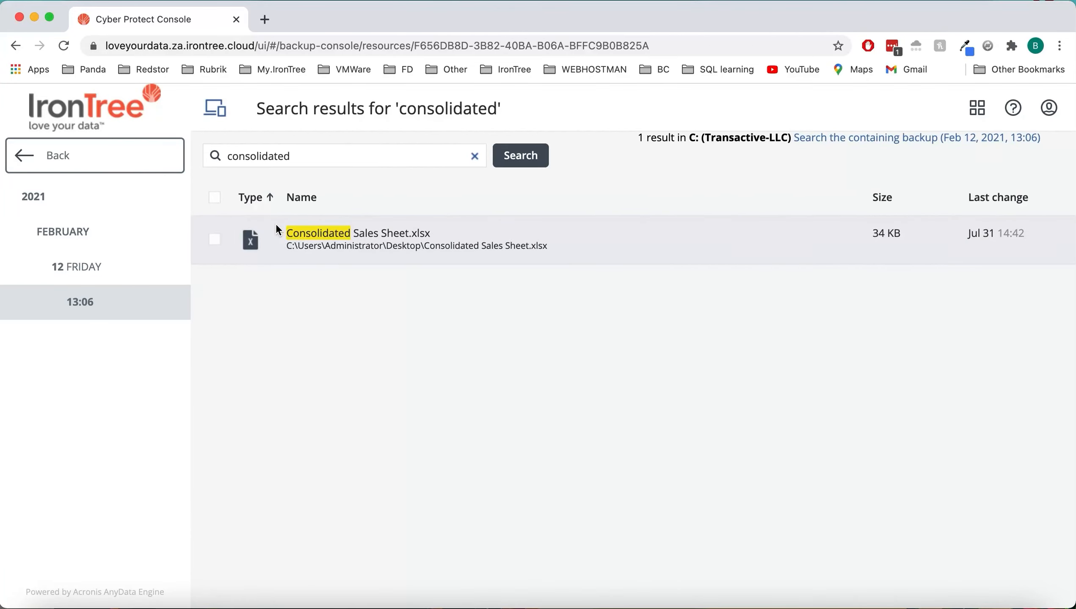
Search the backup by the file extension ".xlsx" instead, and clear the search after viewing the results
double_click(274, 158)
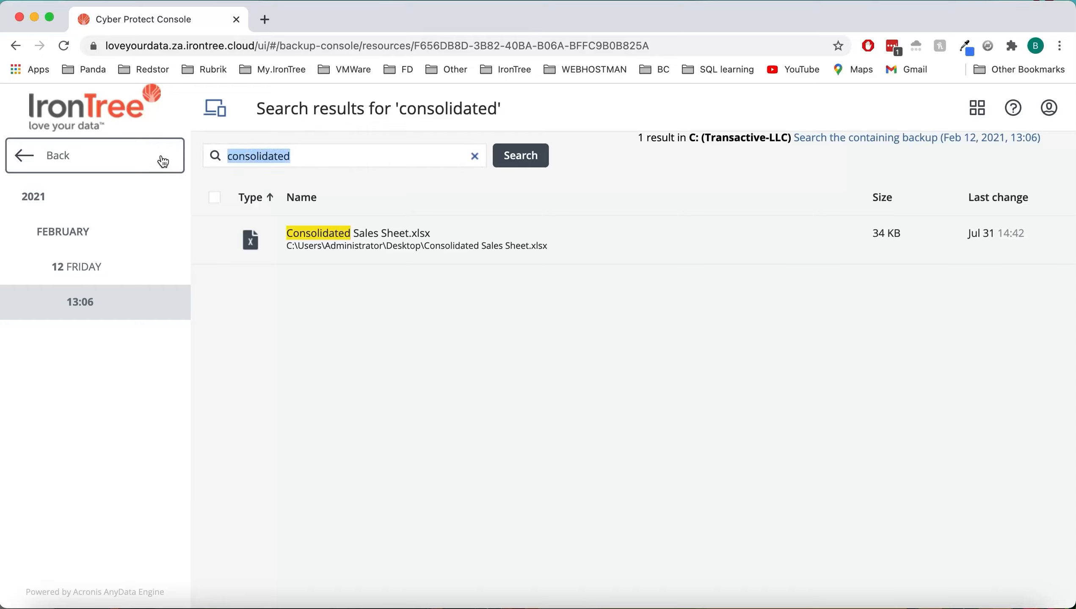
key(BackSpace)
text(.xlsx)
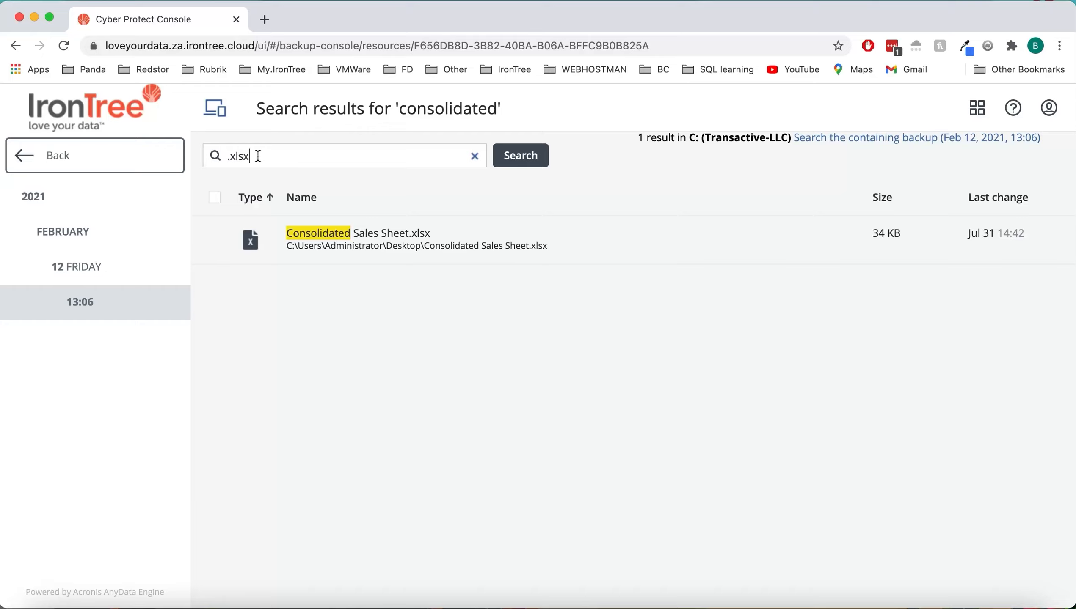
click(528, 162)
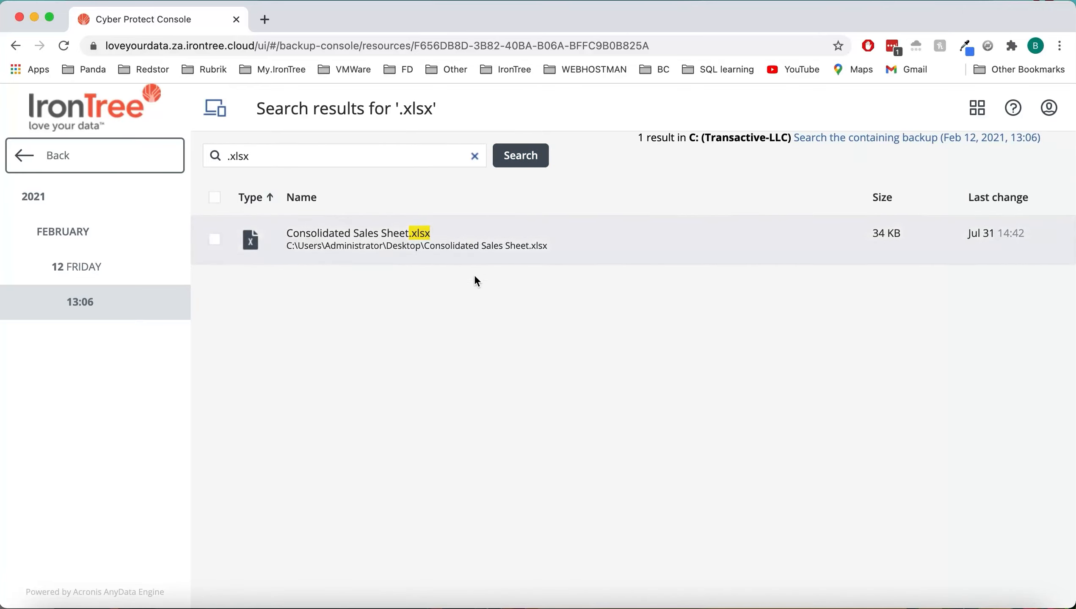
click(474, 156)
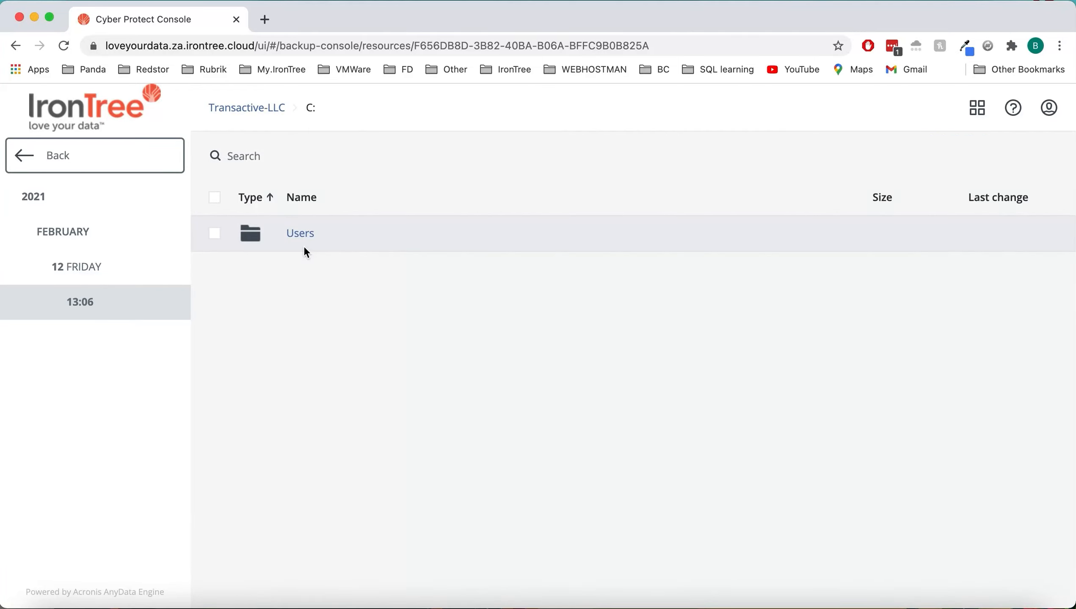
Select A very important text document.txt and Consolidated Sales Sheet.xlsx in the backup's C:\Users\Administrator\Desktop folder
click(294, 234)
click(318, 250)
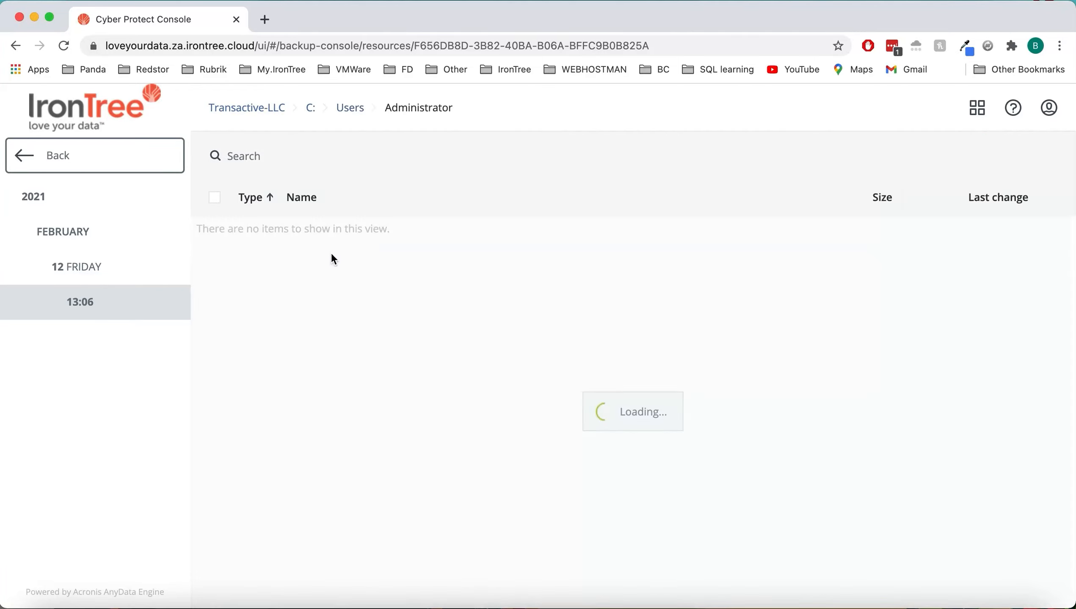
click(294, 242)
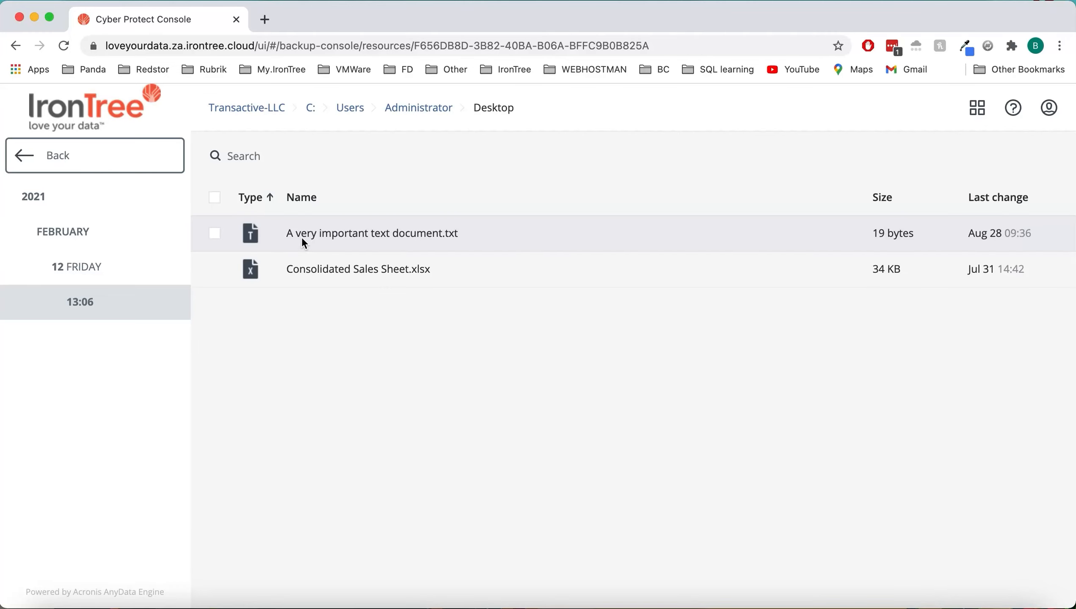
click(214, 234)
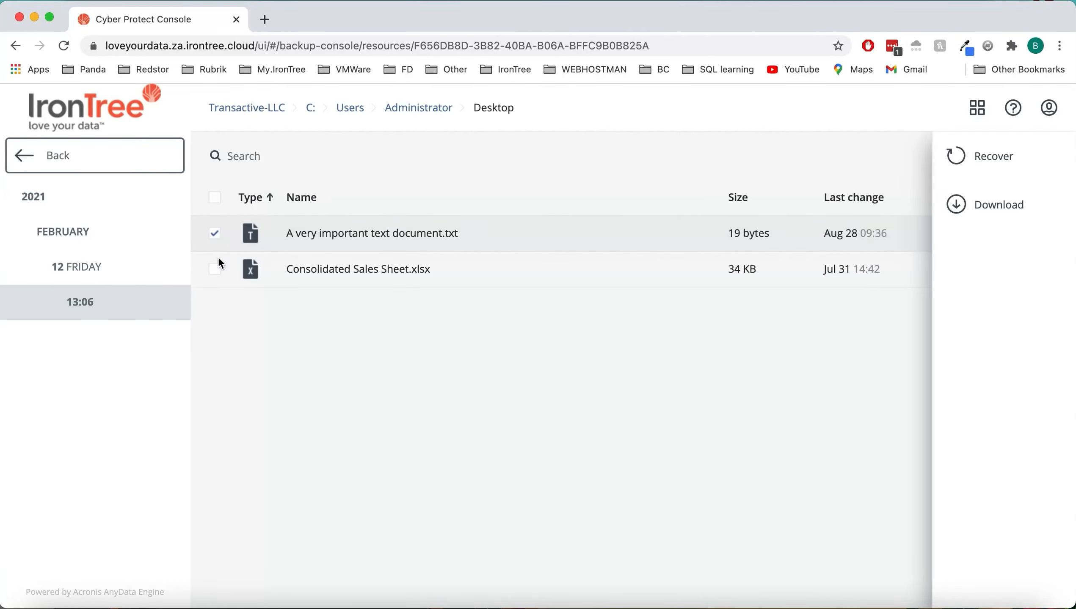
click(214, 269)
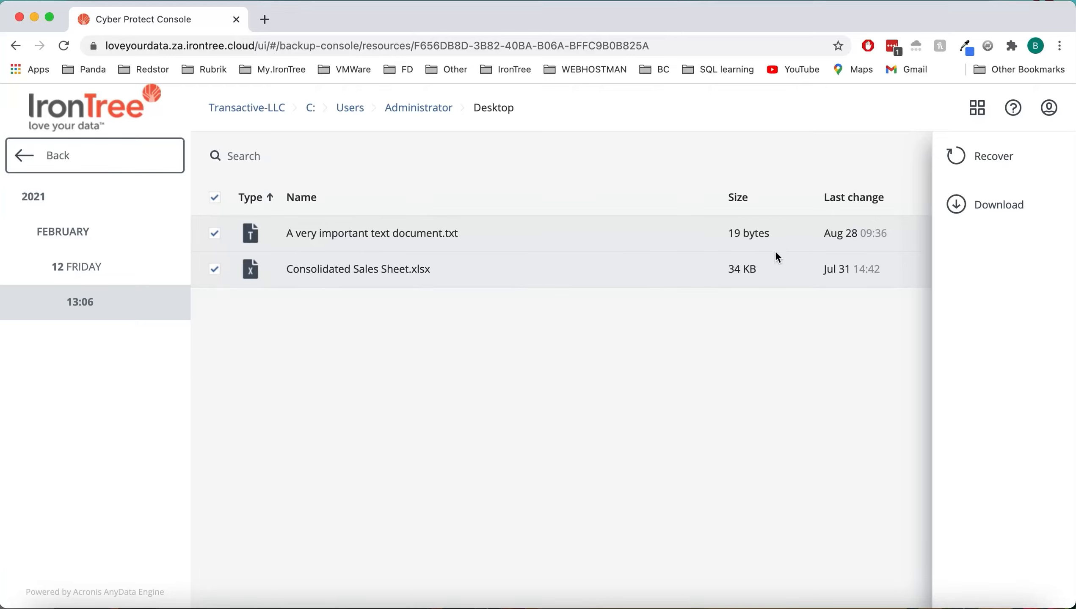
Set up recovery of the selected files to a custom location, browsing the local folders to the contents of C:\Users\Administrator
click(1028, 158)
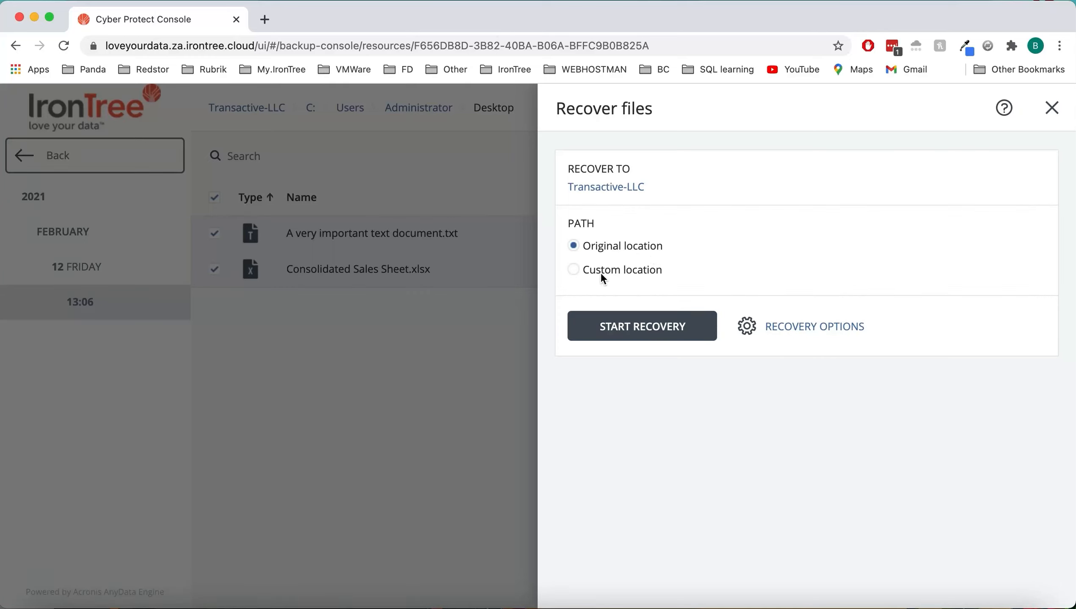
click(574, 270)
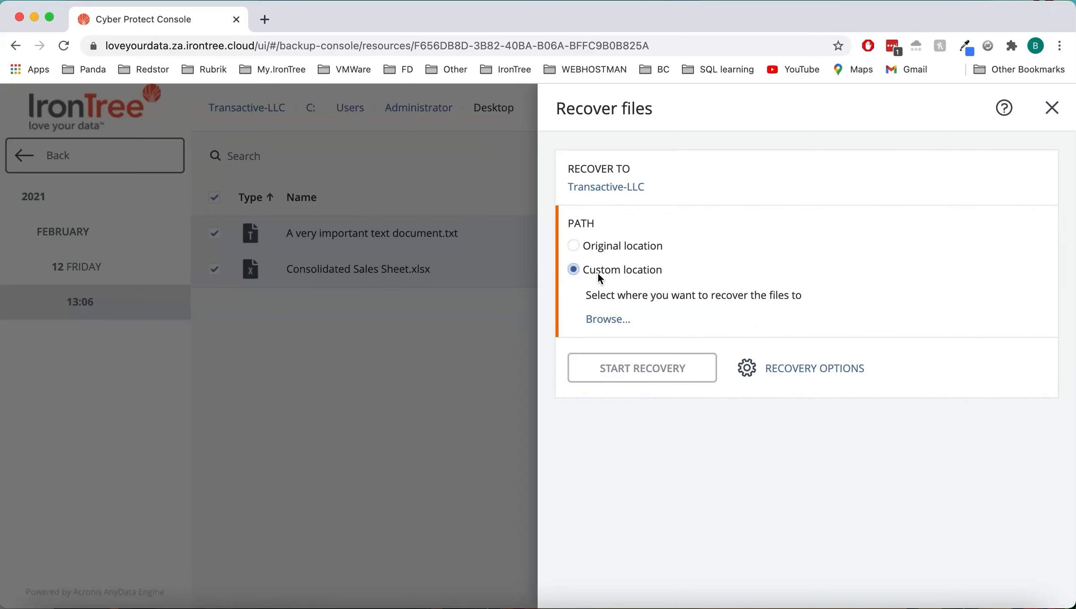
click(609, 321)
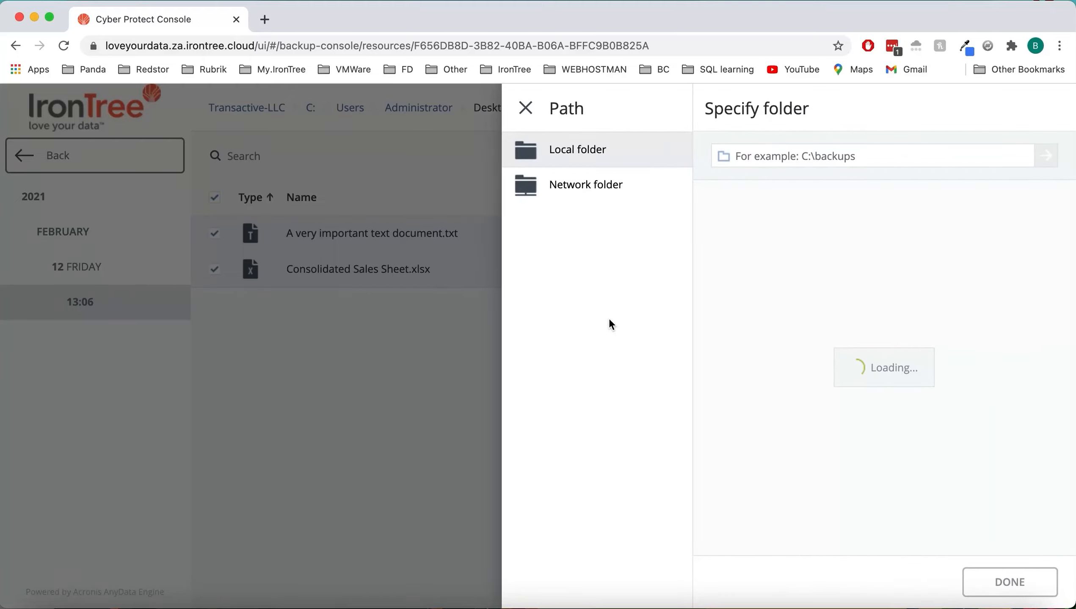
click(718, 201)
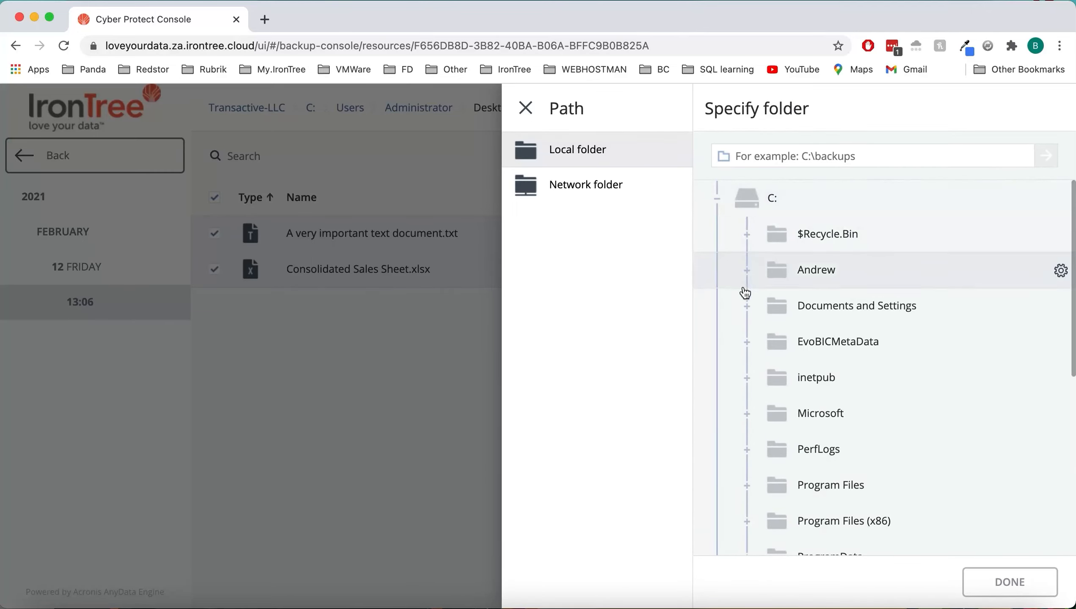
scroll(753, 456, down, 4)
scroll(754, 452, down, 5)
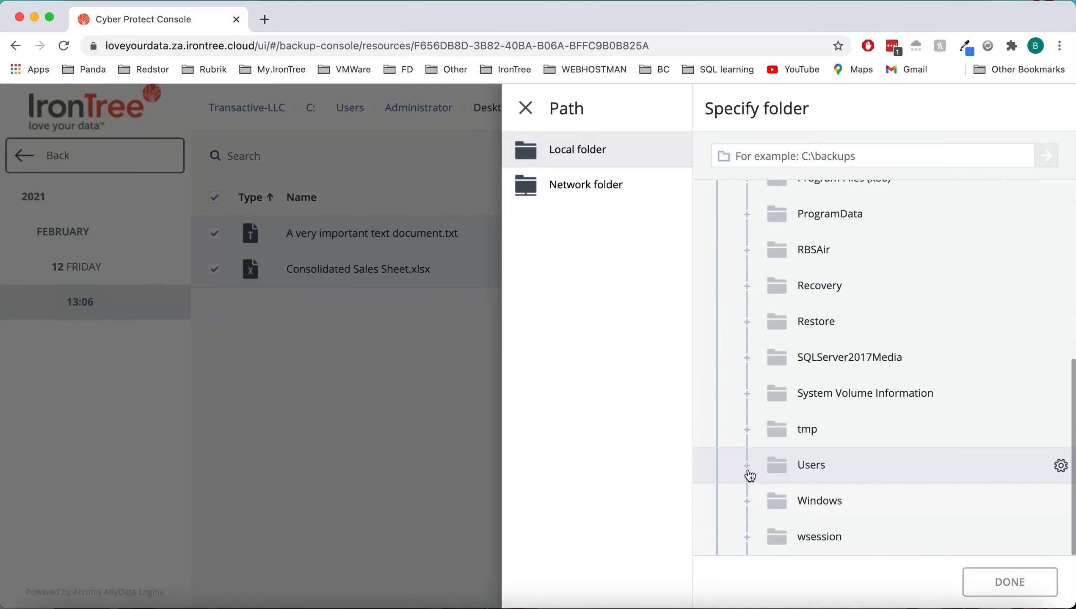
click(748, 466)
scroll(787, 466, down, 6)
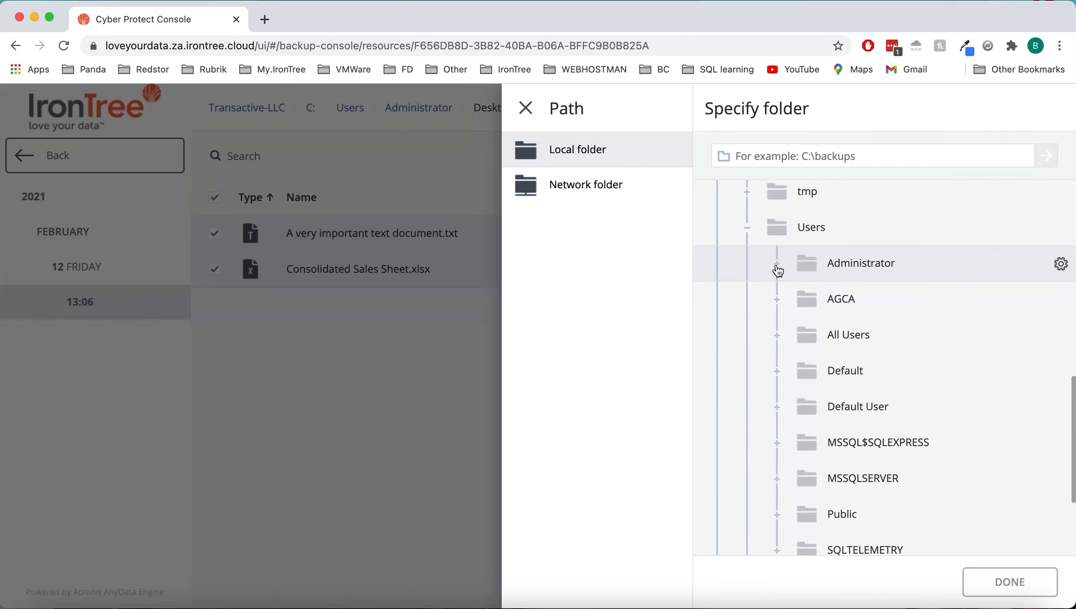
click(777, 267)
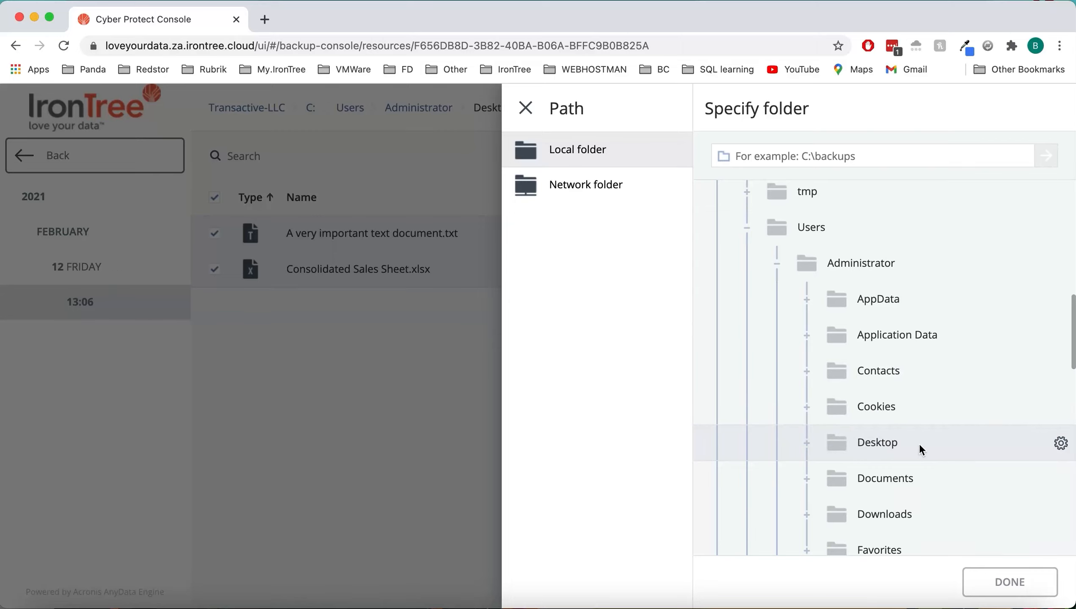
Create a folder named "Recovery 12Feb" inside Desktop and confirm it as the recovery path
click(1061, 445)
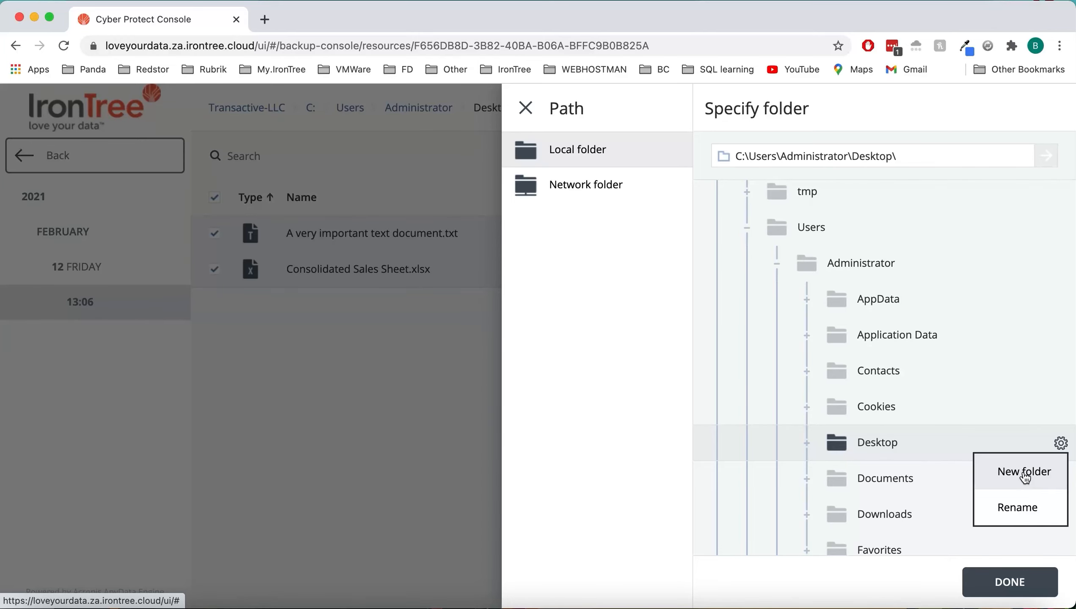
click(1023, 471)
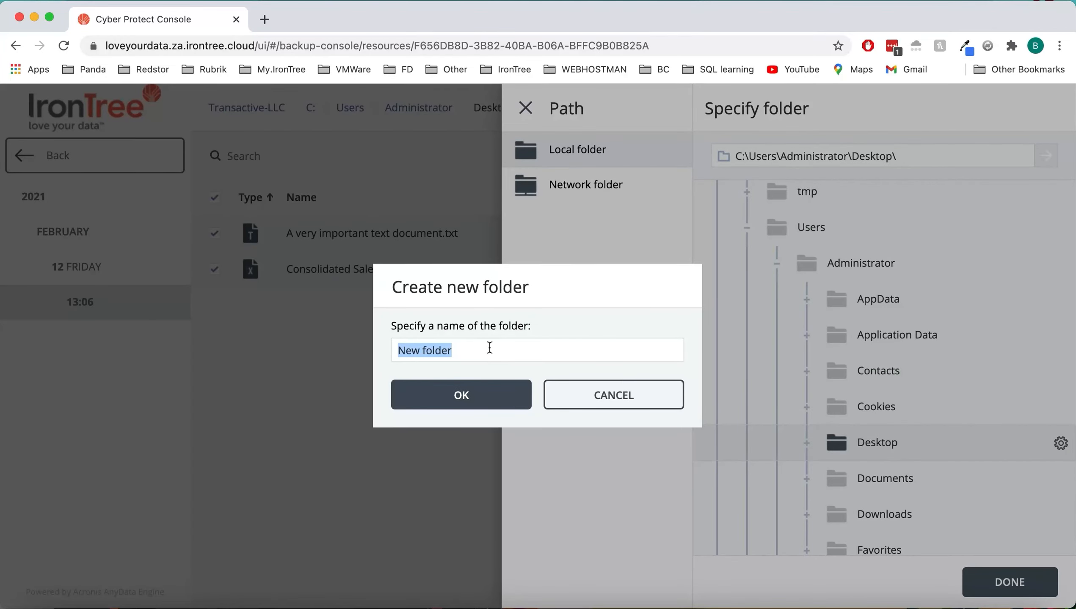
text(Recovery)
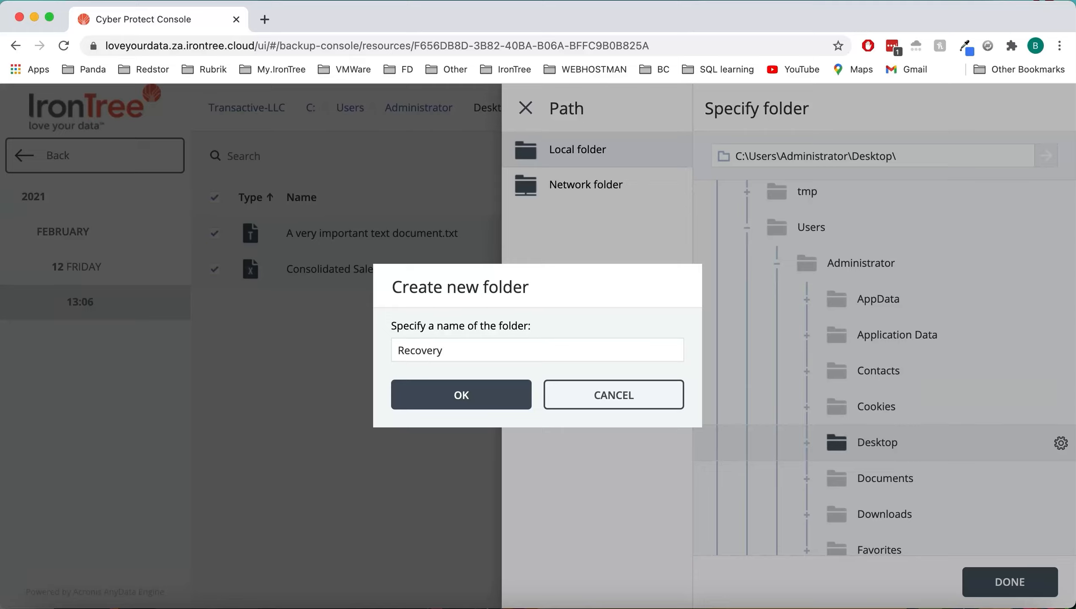
text( 12Feb)
click(465, 397)
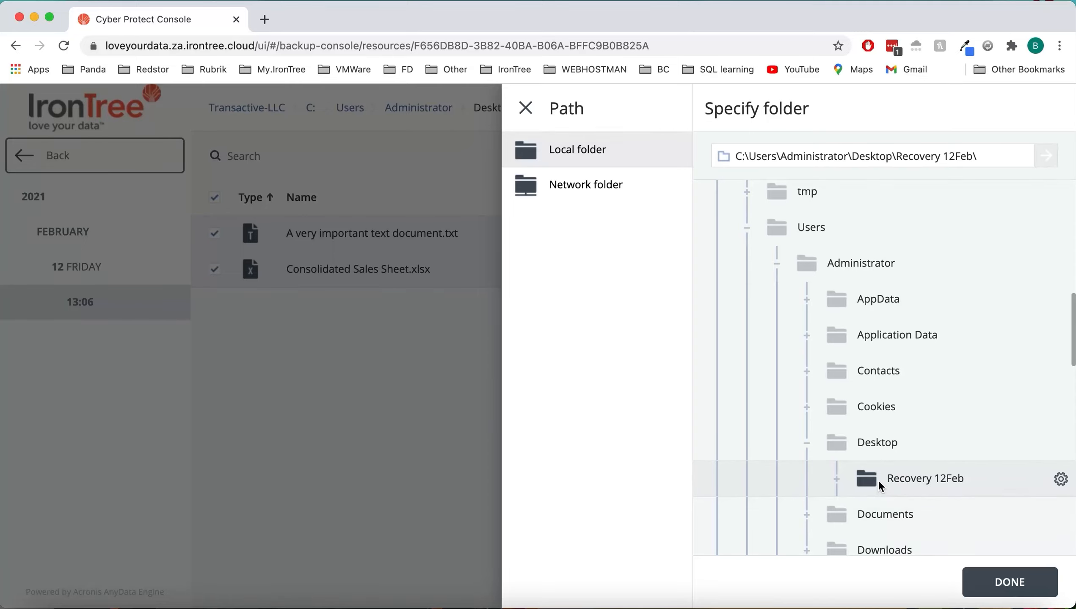
click(1012, 581)
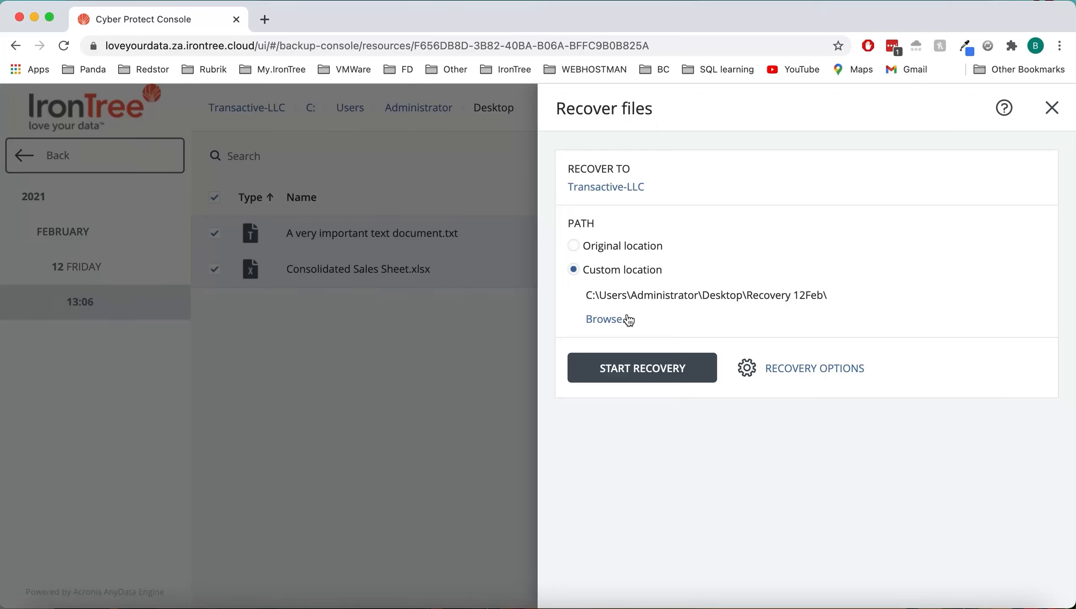
Start the file recovery with the option Do not overwrite existing files
click(630, 377)
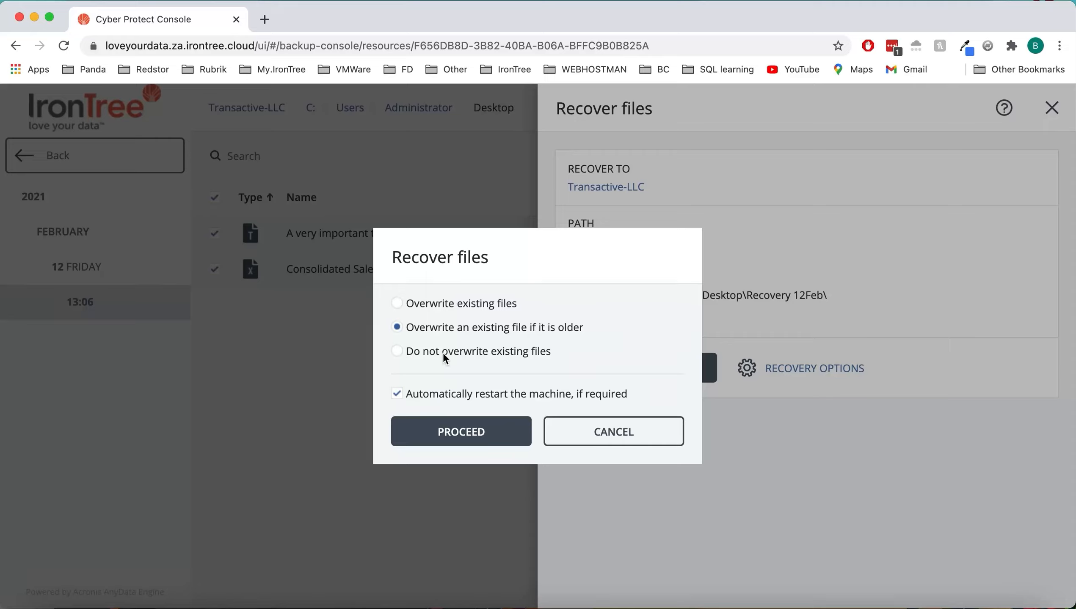
click(459, 356)
click(472, 437)
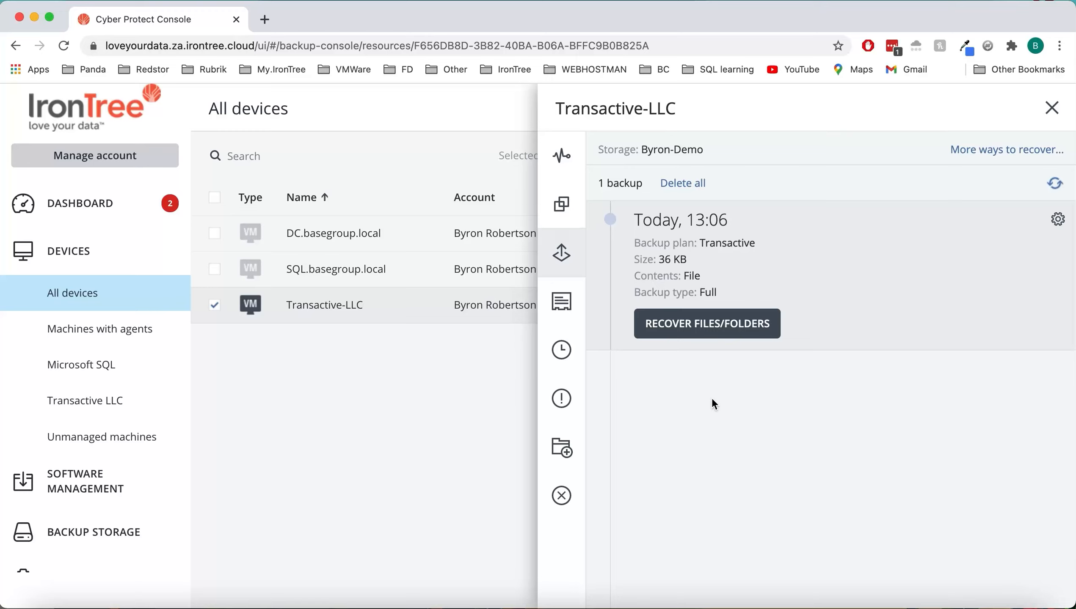
Check the dashboard's activities and inspect the details of the Recovering files activity for Transactive-LLC
click(77, 204)
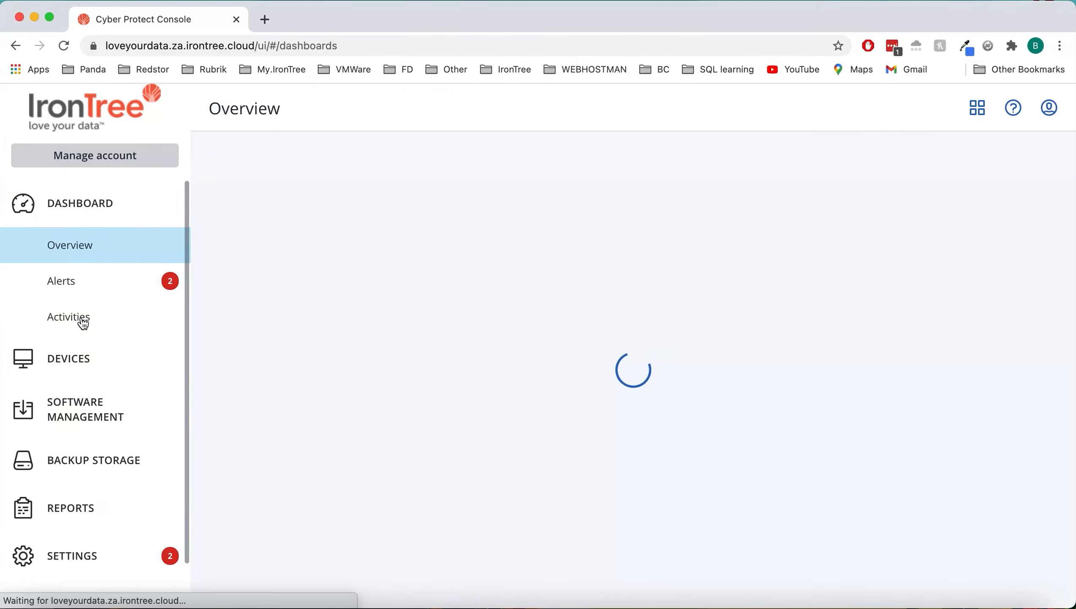
click(70, 318)
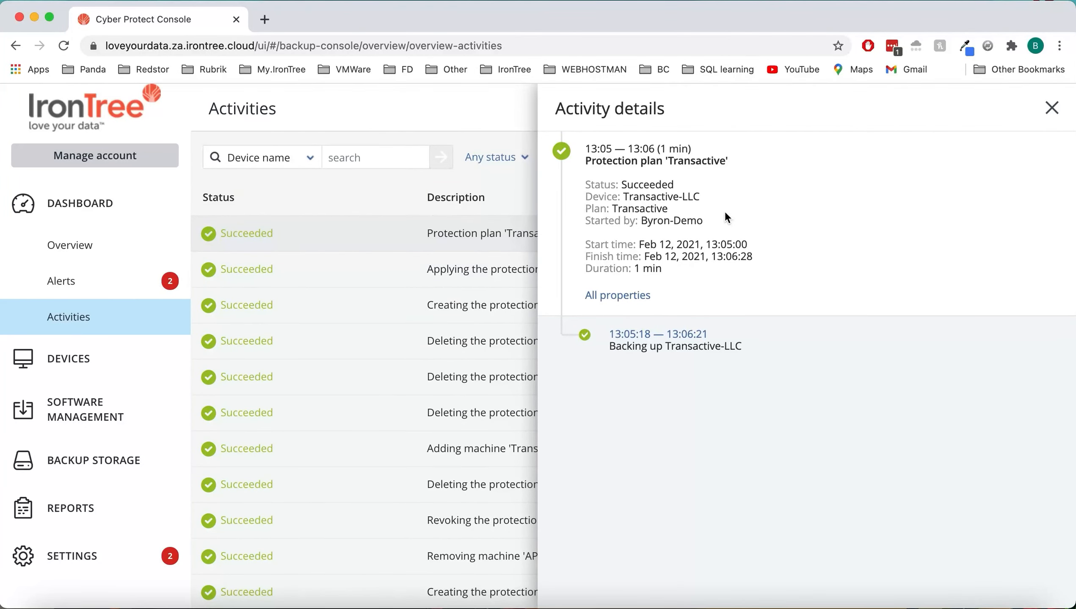
click(1049, 112)
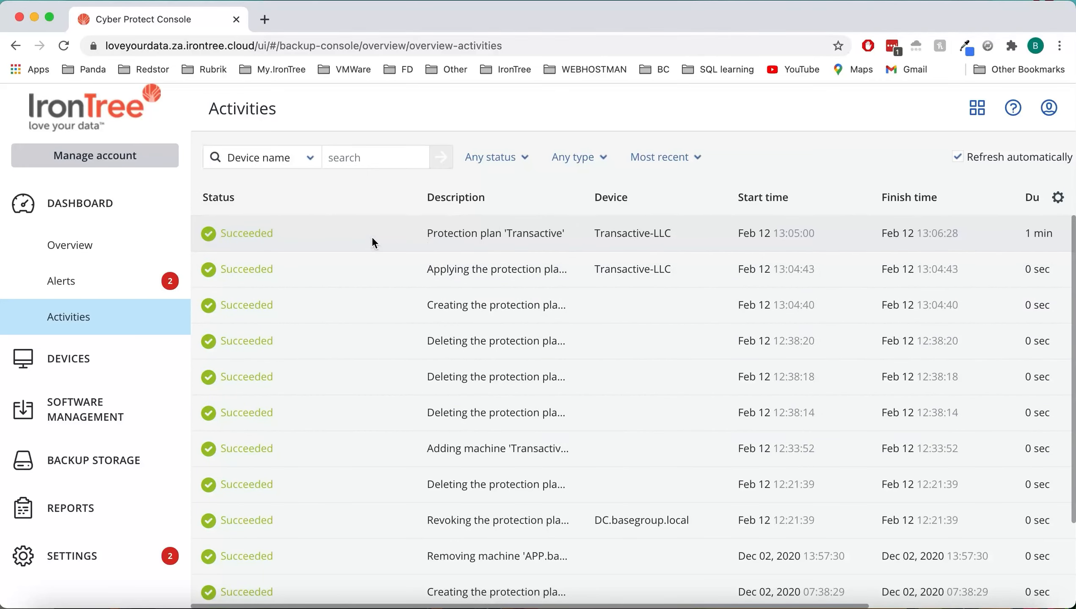
click(492, 234)
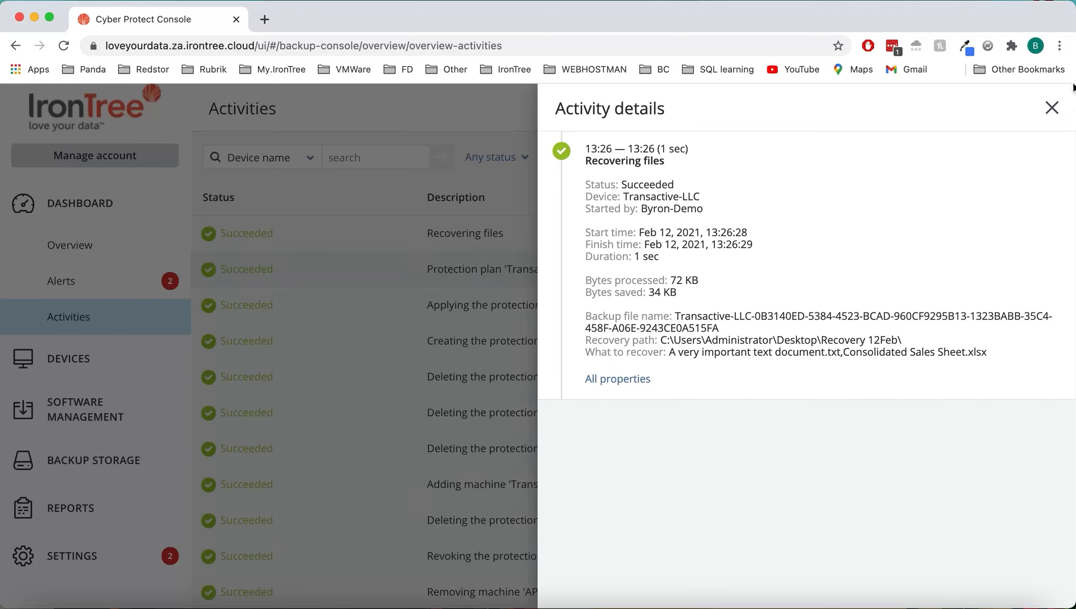
click(1052, 108)
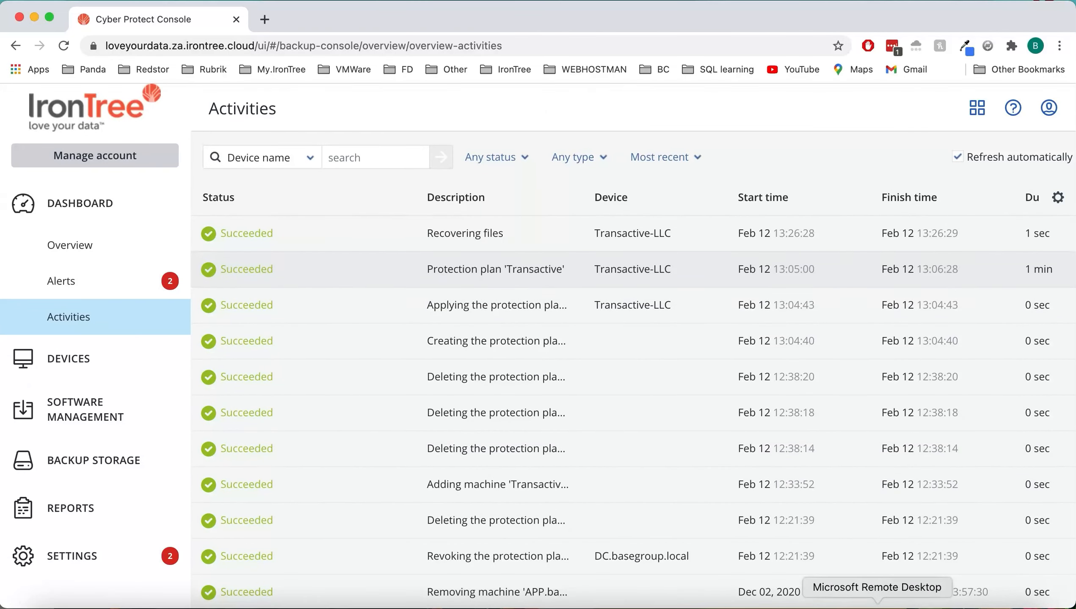
Switch to Microsoft Remote Desktop and check the recovered files in the desktop folder Recovery 12Feb
click(876, 605)
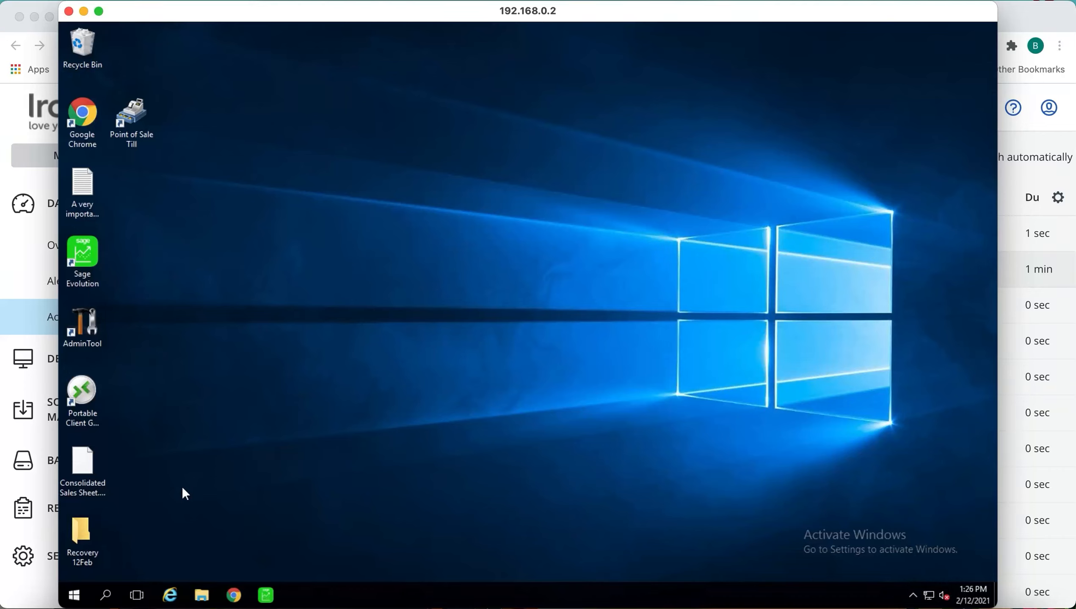
double_click(82, 527)
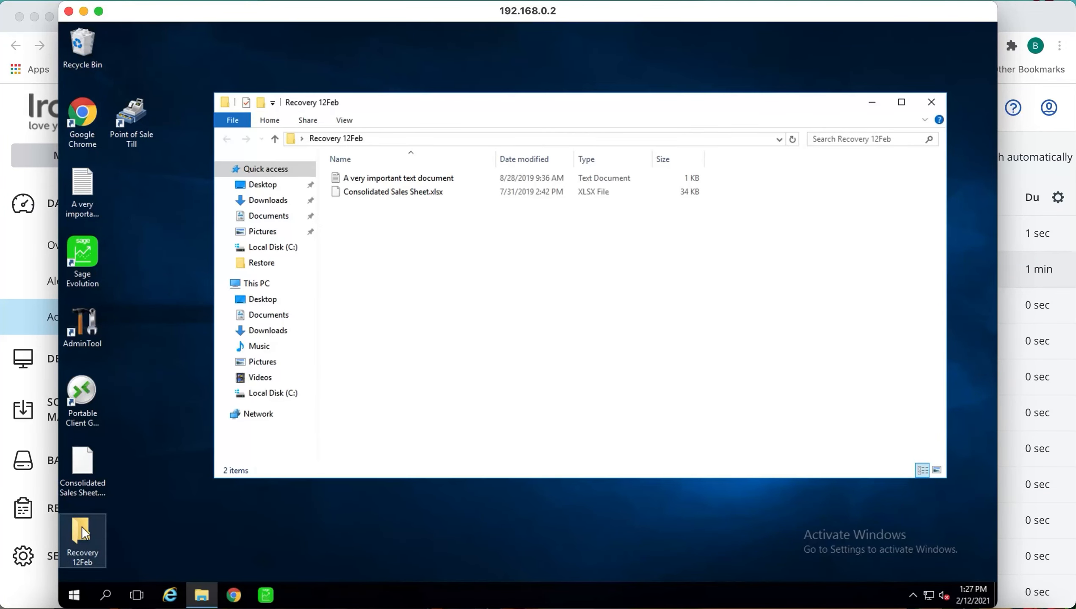
drag(464, 235, 412, 174)
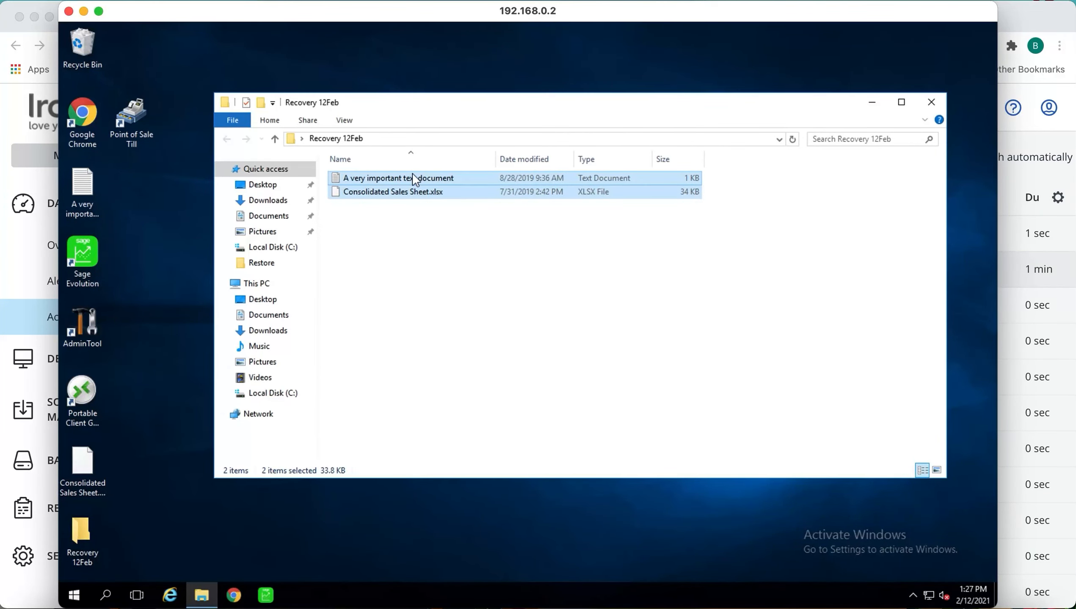
click(438, 253)
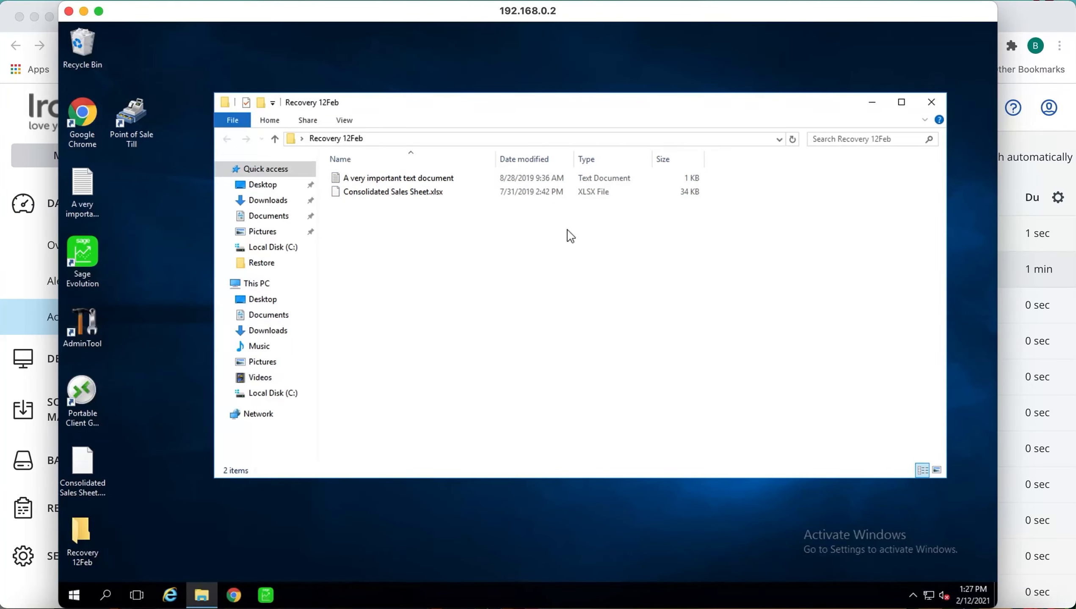